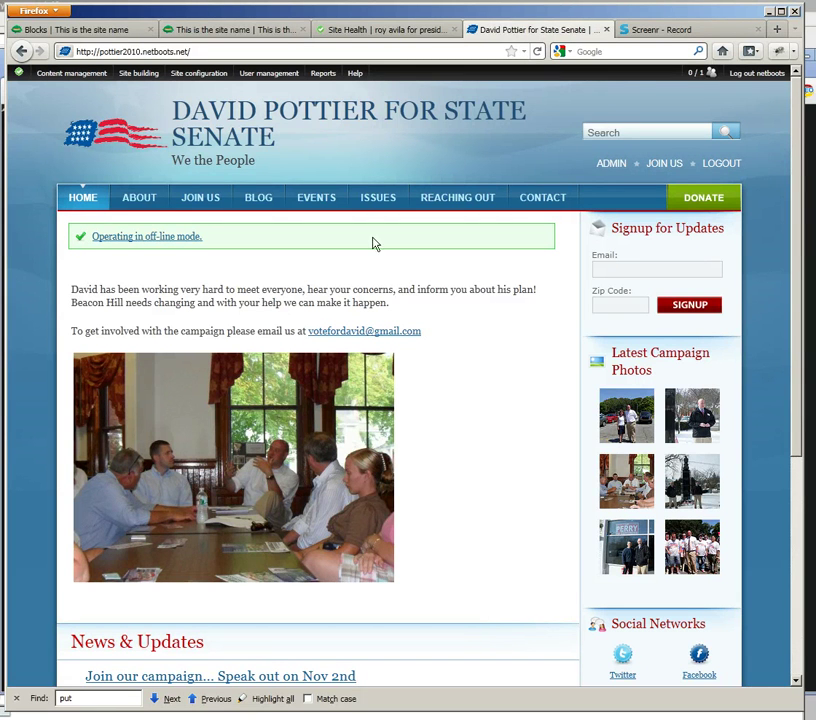
Step: Open the Modules List page from the Site building > Modules admin menu
mouse_move(141, 80)
mouse_move(145, 151)
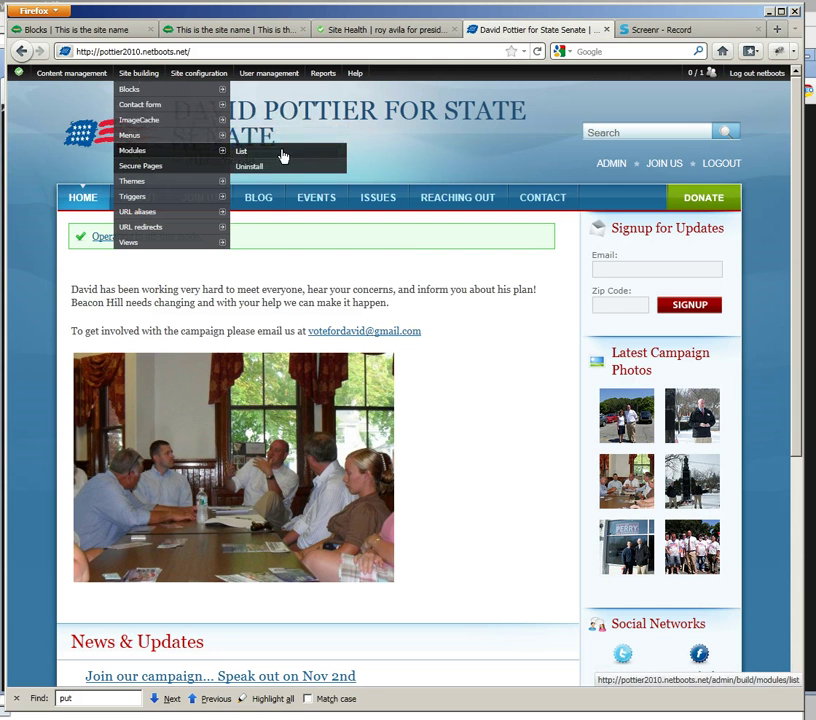
left_click(257, 158)
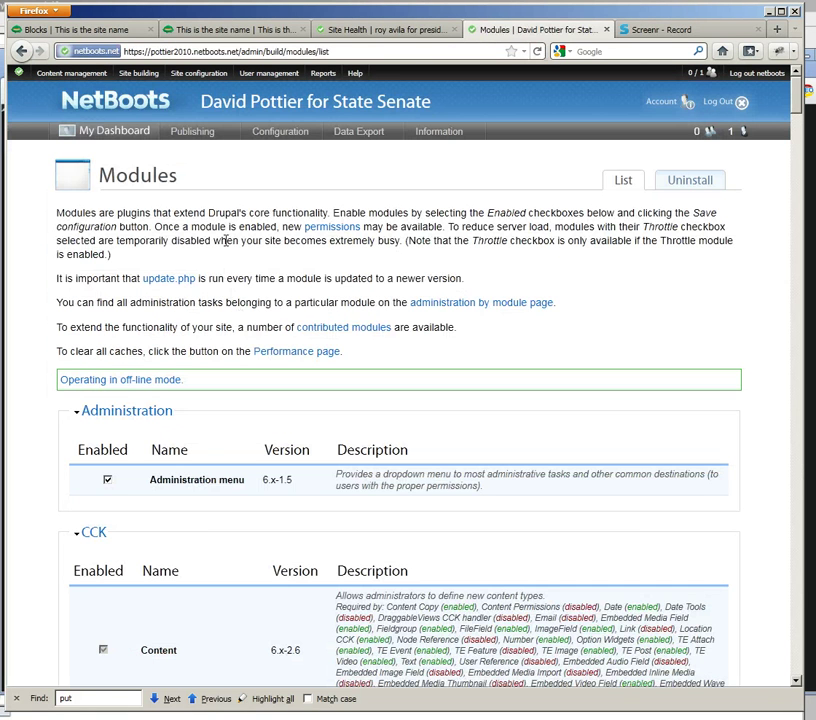
Step: Filter modules by 'backup', tick Content Backup's Enabled box, and save the configuration
type("backup")
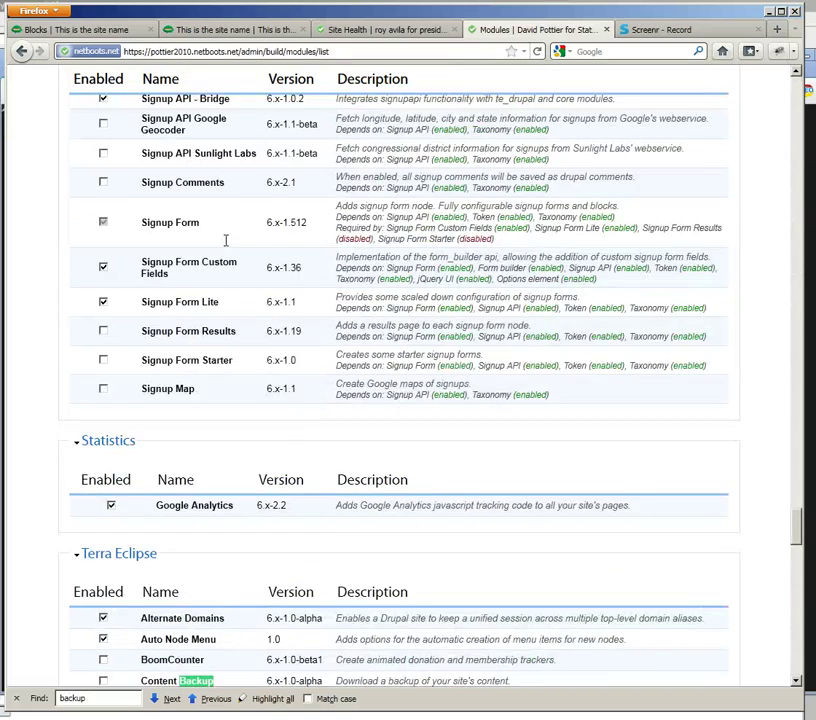
scroll(255, 255, "down", 3)
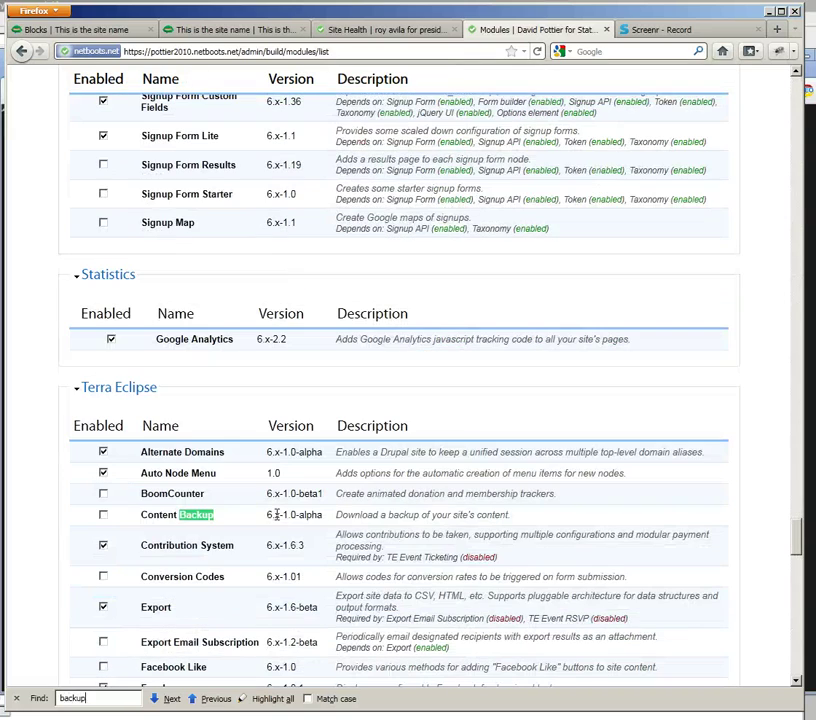
left_click(168, 520)
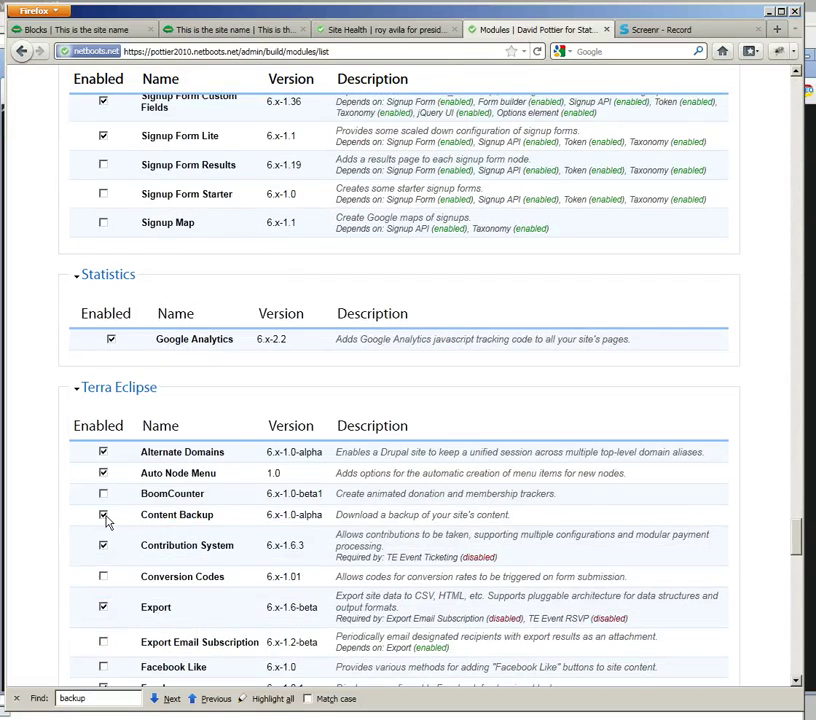
scroll(795, 535, "down", 4)
scroll(795, 535, "down", 10)
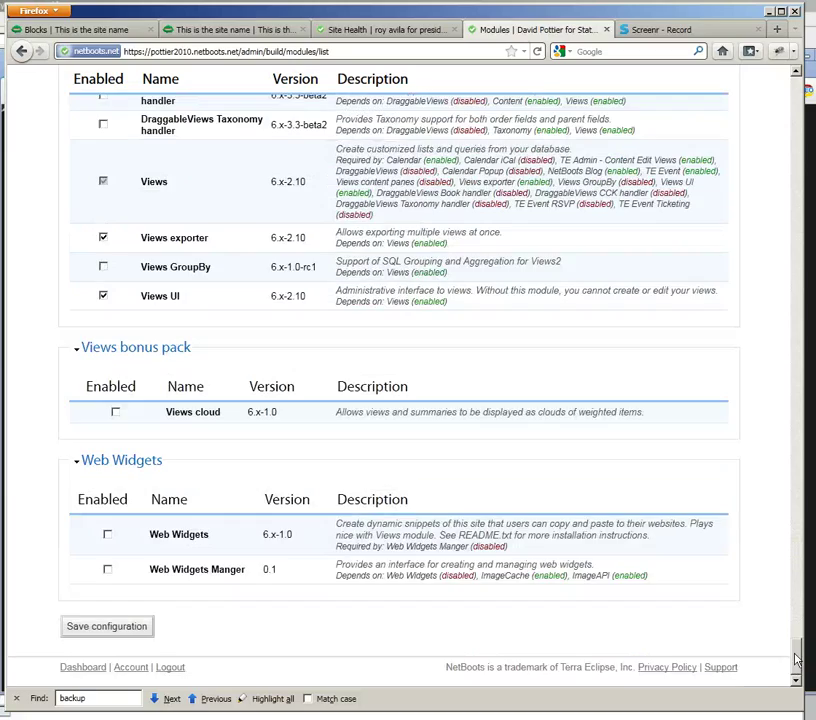
left_click(136, 625)
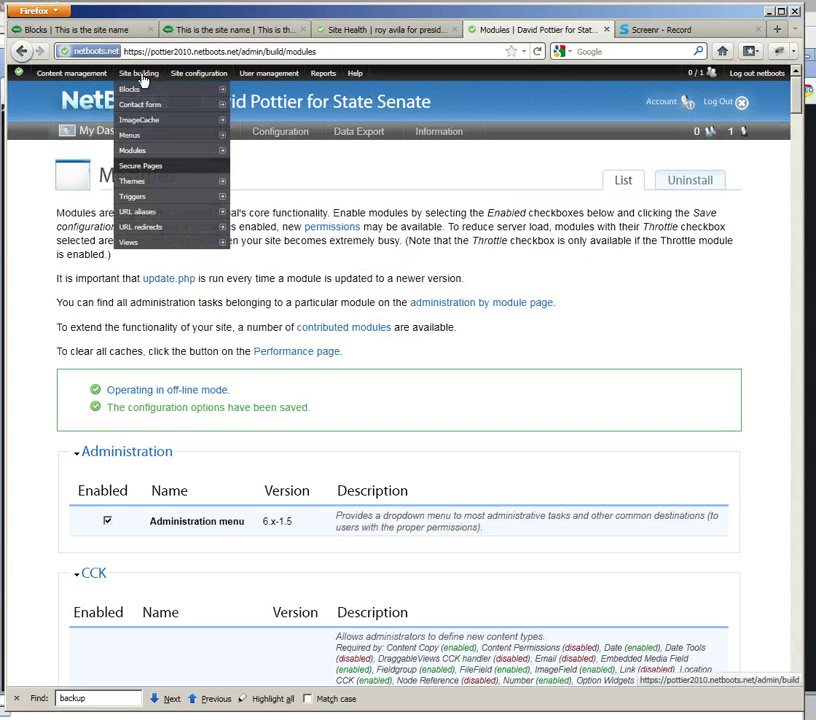
Step: Go to the Content backups list under Content management
mouse_move(57, 74)
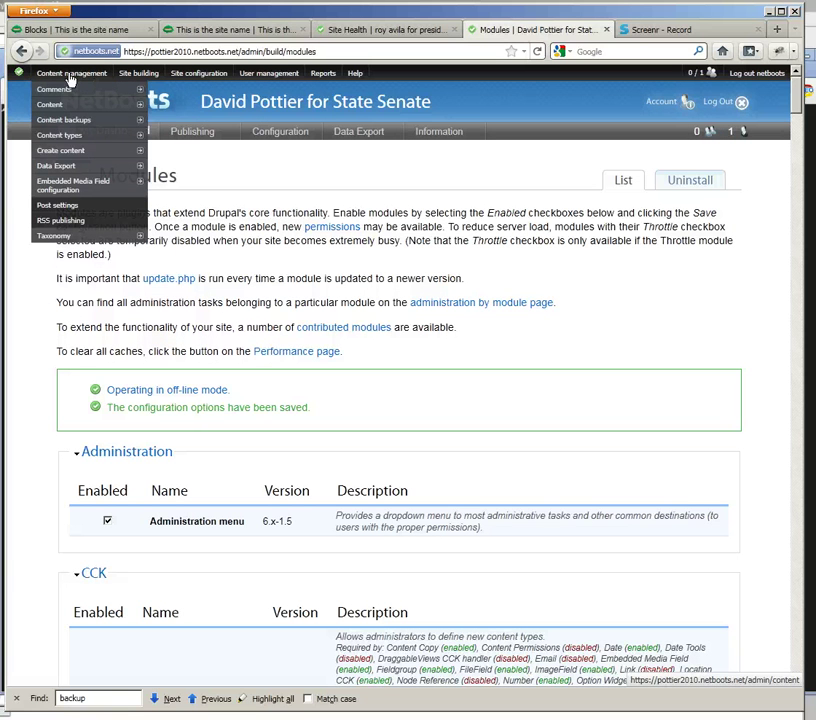
mouse_move(48, 121)
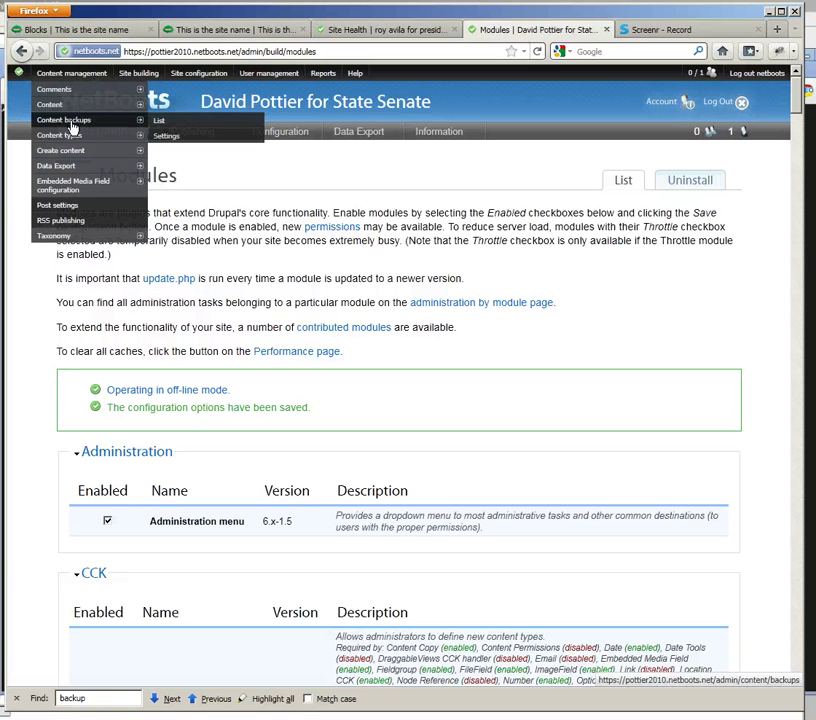
left_click(176, 130)
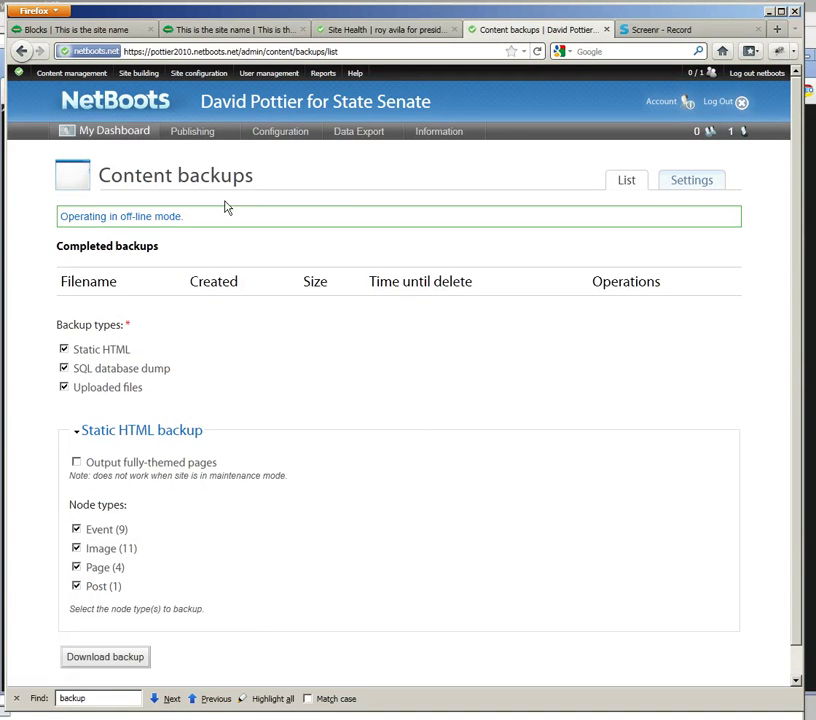
Step: Exclude the SQL database dump, include fully-themed pages, and request the backup download
mouse_move(224, 258)
left_click(64, 388)
left_click(100, 660)
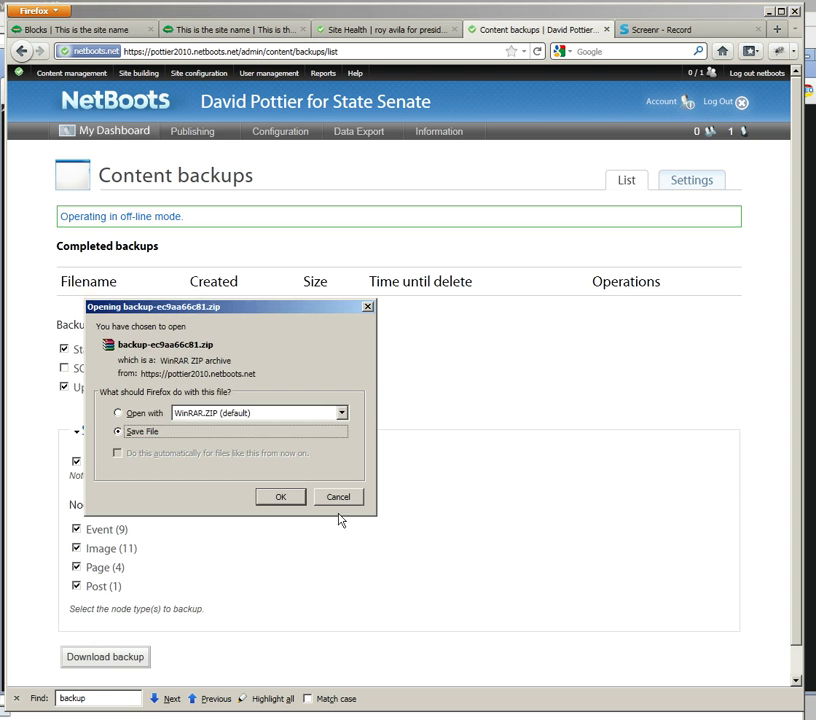
Step: Save the downloaded backup zip to disk under the name davidpottier2010
left_click_drag(262, 311, 340, 326)
left_click(358, 515)
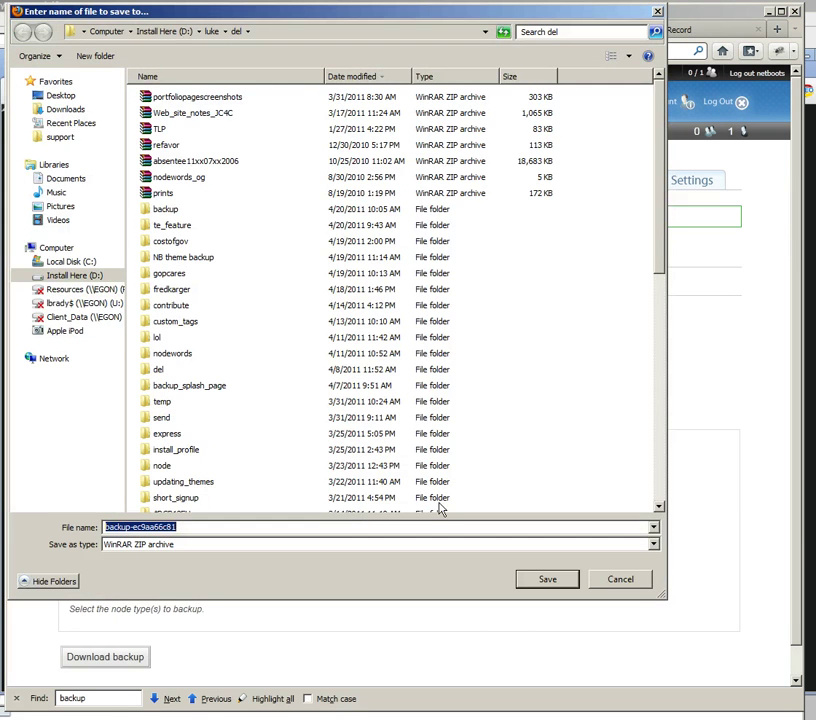
type("davidpottier2010")
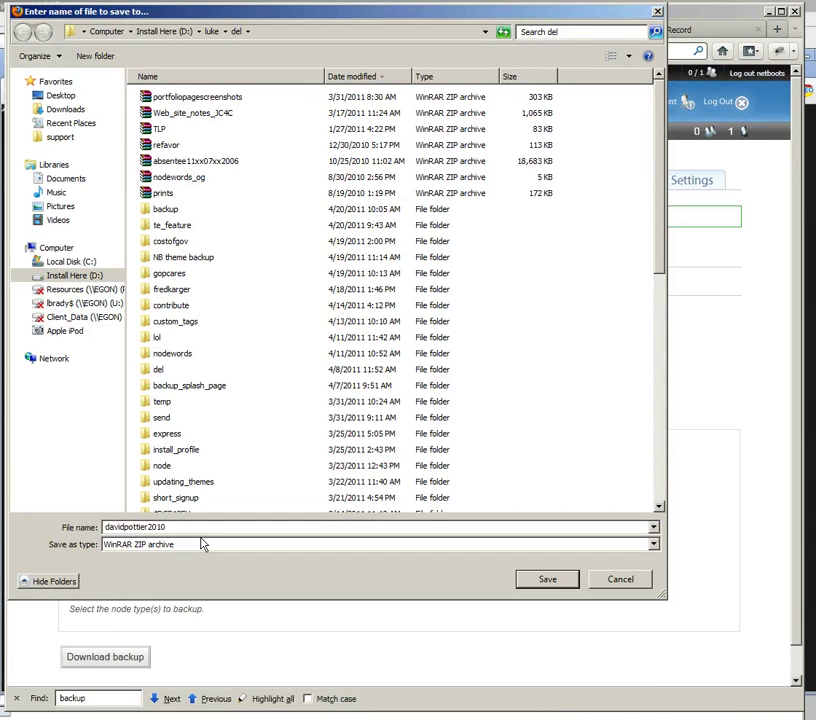
left_click(547, 579)
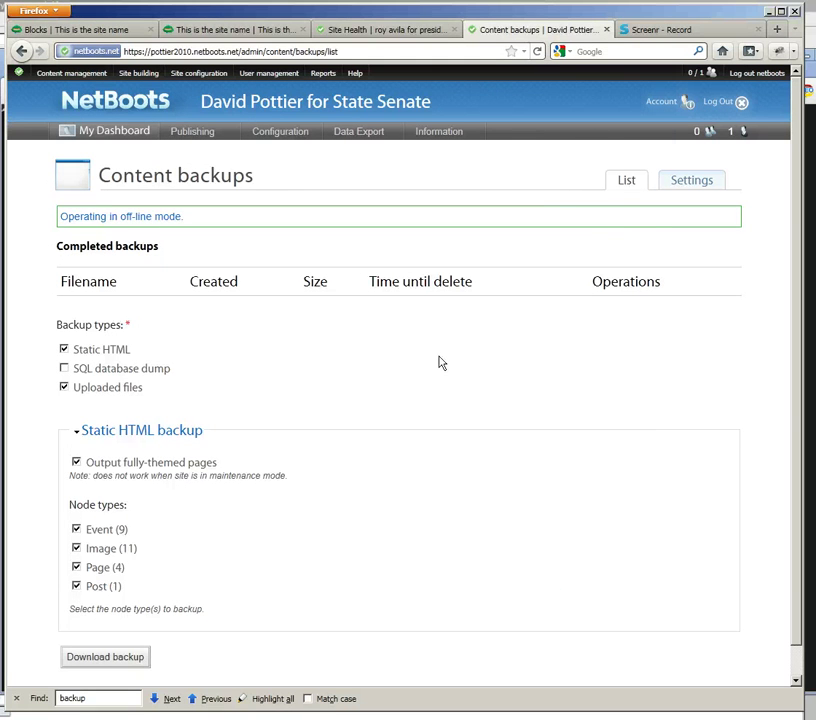
Step: Reload the Content backups list and inspect backup-ec9aa66c81.zip's file name and creation date
left_click(625, 183)
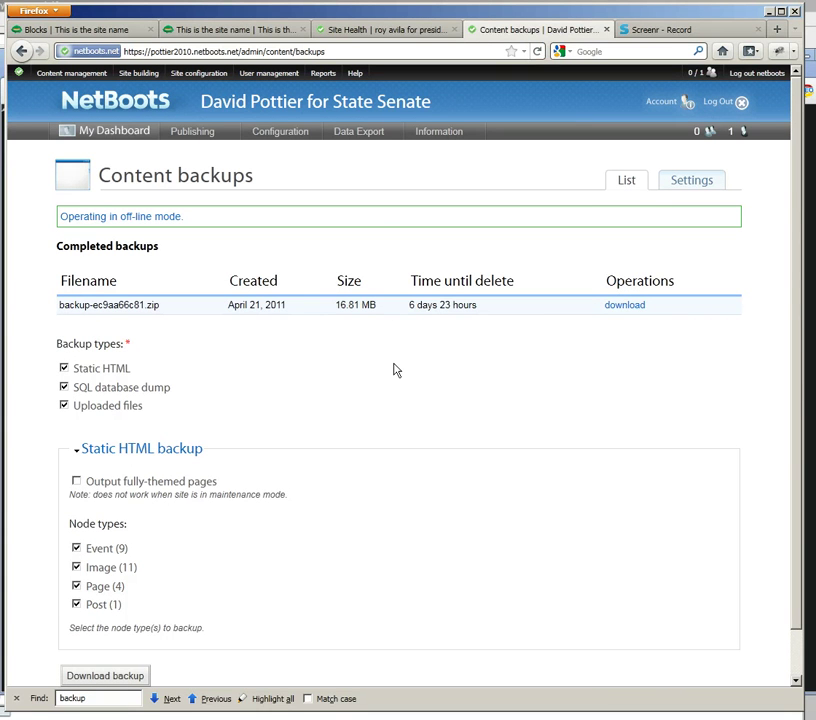
left_click_drag(66, 309, 164, 312)
left_click(272, 330)
left_click_drag(236, 308, 282, 306)
left_click(322, 364)
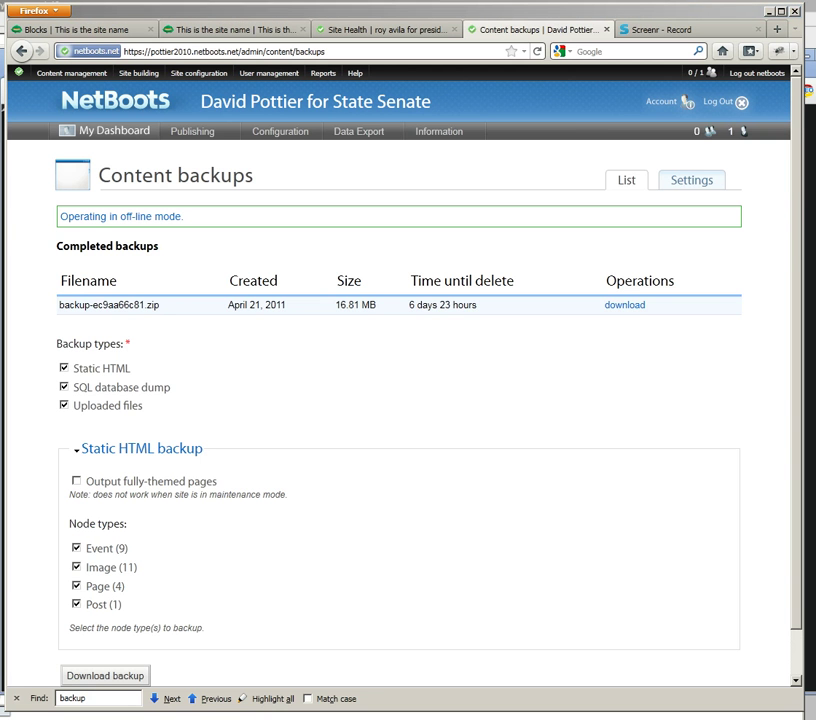
Step: Dismiss the WinRAR licence reminder and move the archive window to the left
left_click_drag(621, 124, 327, 118)
left_click(481, 380)
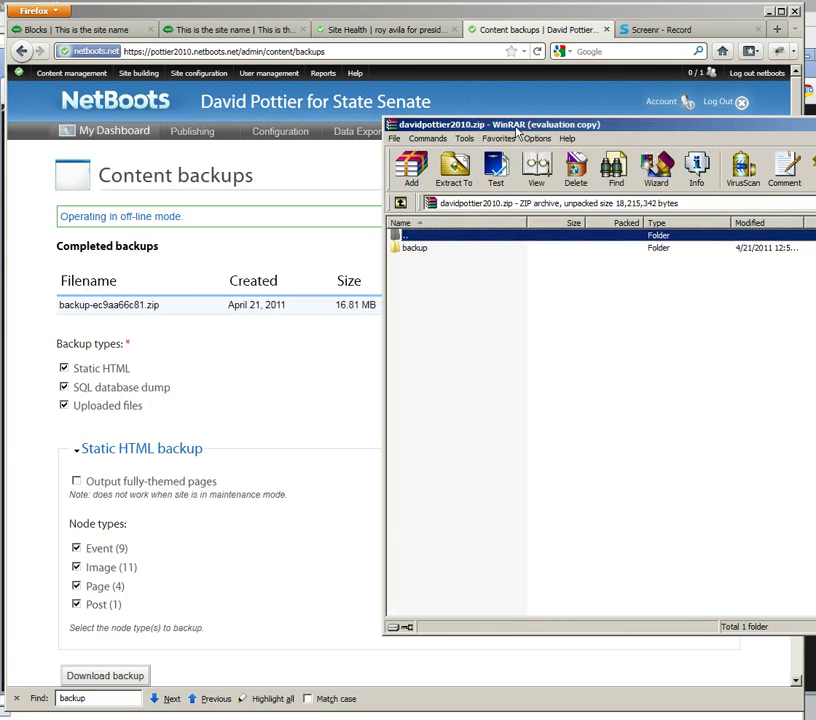
left_click_drag(548, 127, 235, 132)
Step: Browse into backup\html, look over node_18 and node_24, and open node_1.html
double_click(108, 256)
double_click(104, 266)
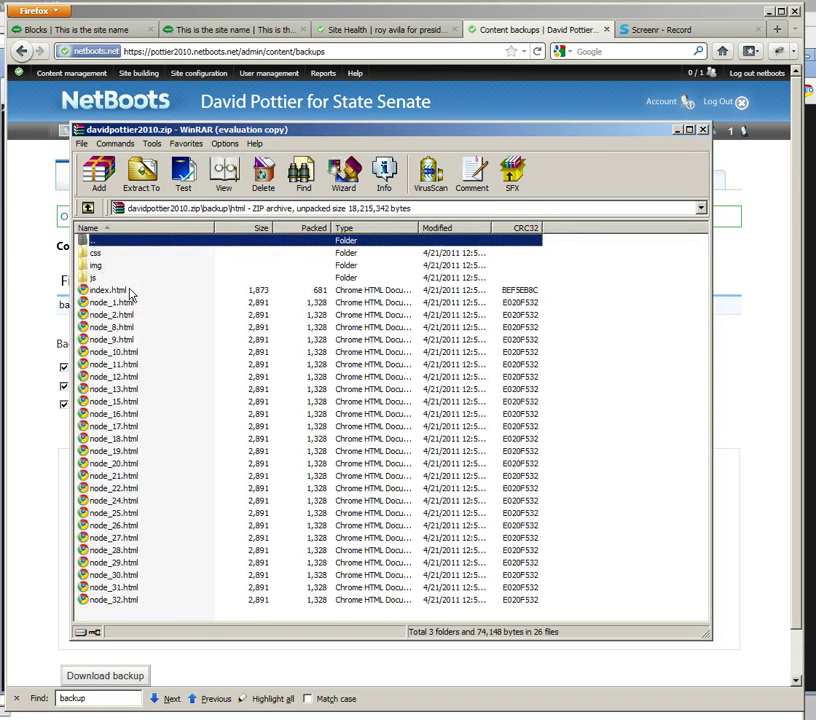
left_click(115, 303)
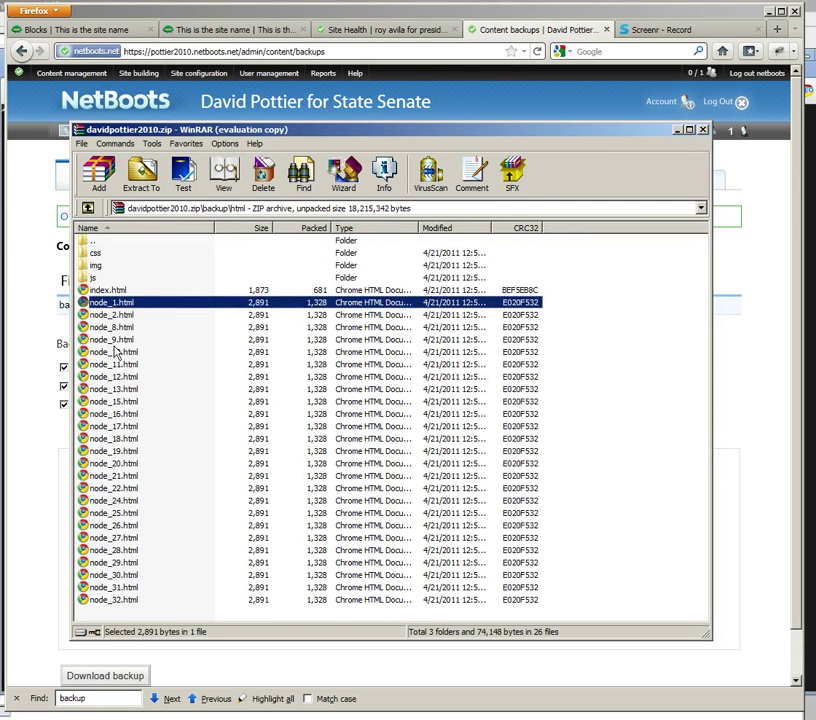
left_click(120, 438)
left_click(122, 500)
left_click(128, 304)
double_click(123, 303)
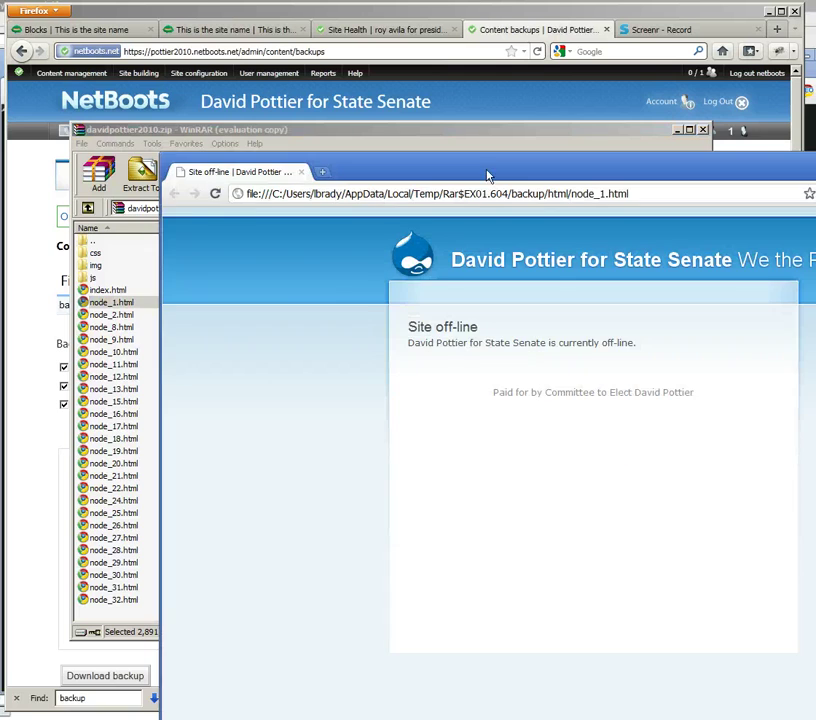
Step: Close node_1.html, preview node_21.html showing the same 'Site off-line' page, then close it
left_click_drag(488, 175, 245, 120)
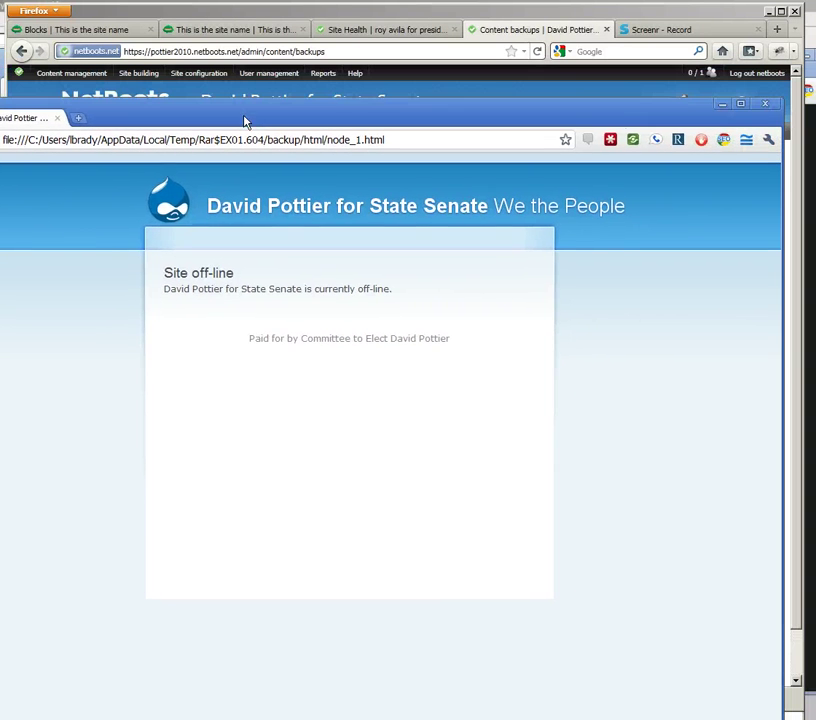
left_click(765, 103)
double_click(123, 477)
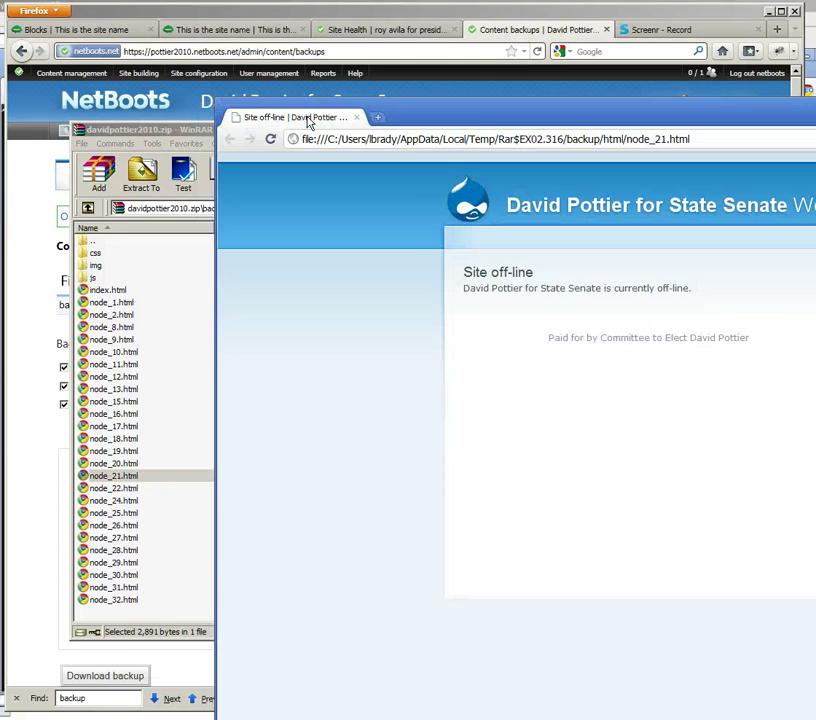
left_click_drag(306, 124, 158, 95)
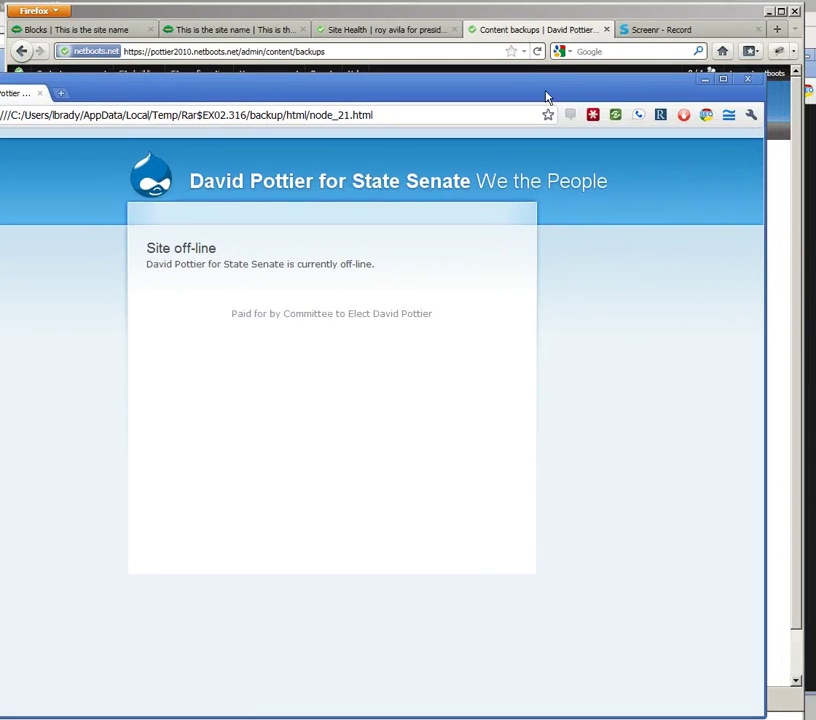
left_click(748, 80)
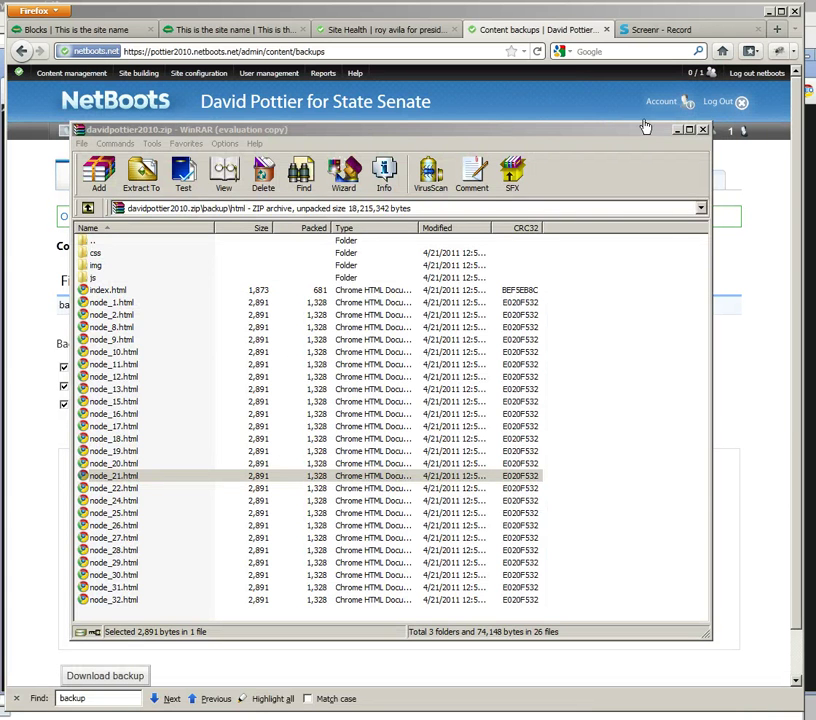
Step: Close WinRAR, then set Site maintenance status to Online and save the configuration
left_click(704, 131)
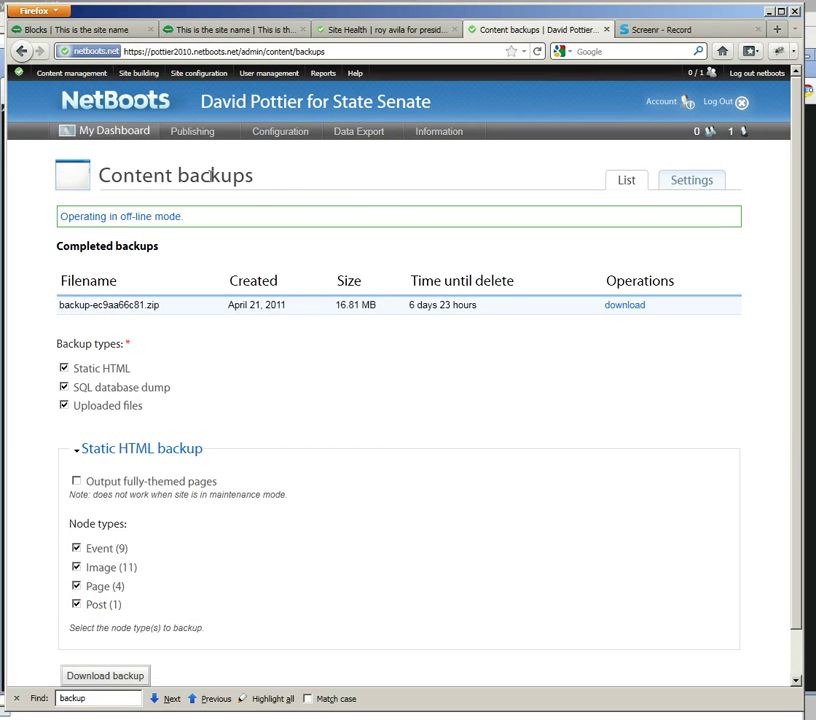
mouse_move(142, 76)
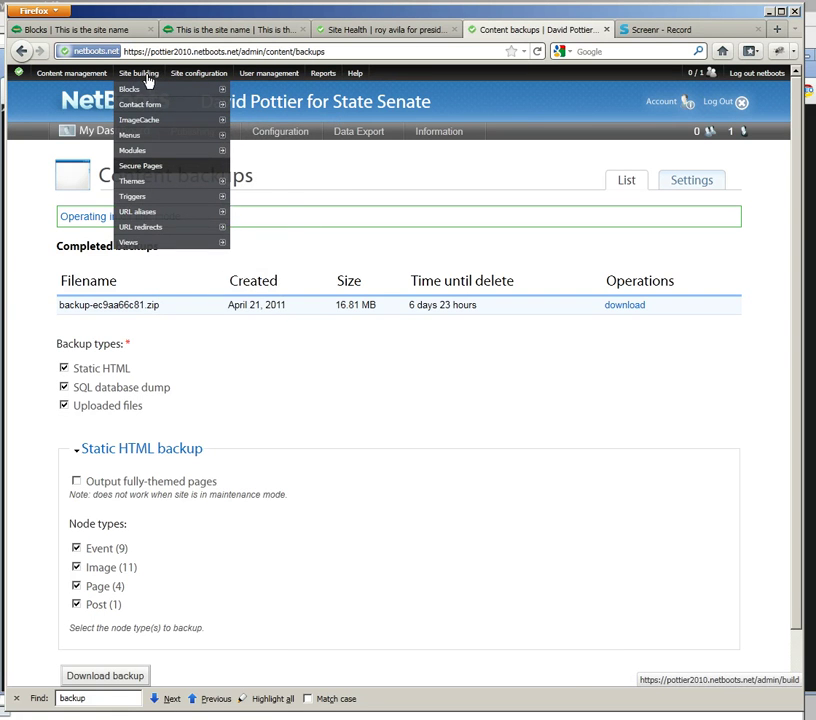
mouse_move(199, 75)
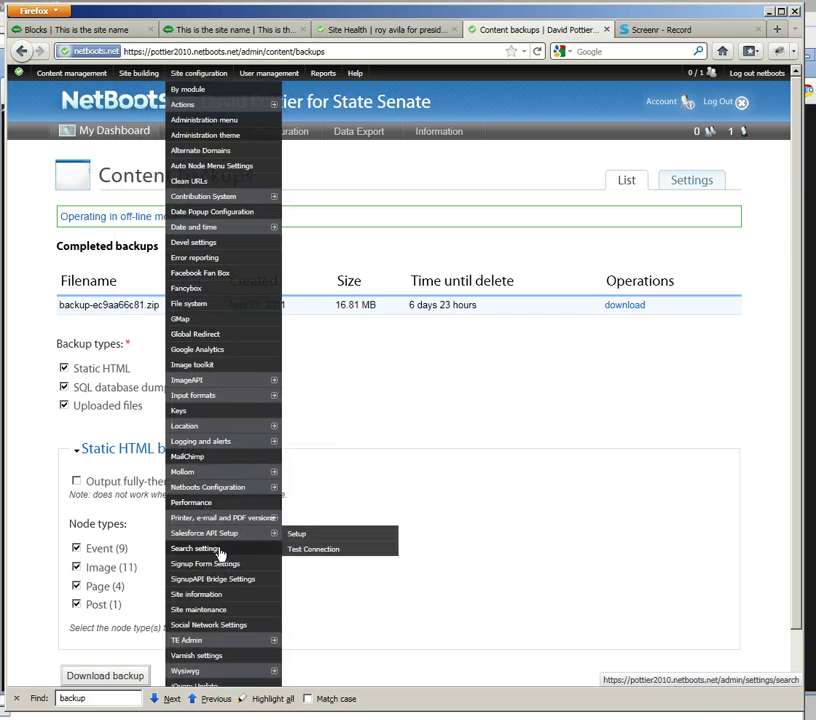
scroll(215, 557, "down", 1)
mouse_move(213, 492)
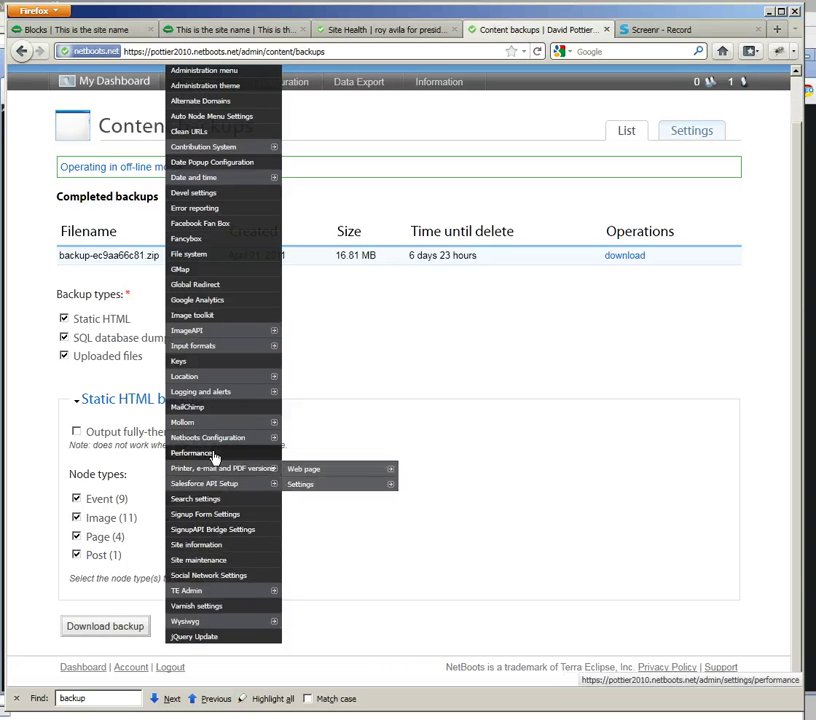
left_click(219, 566)
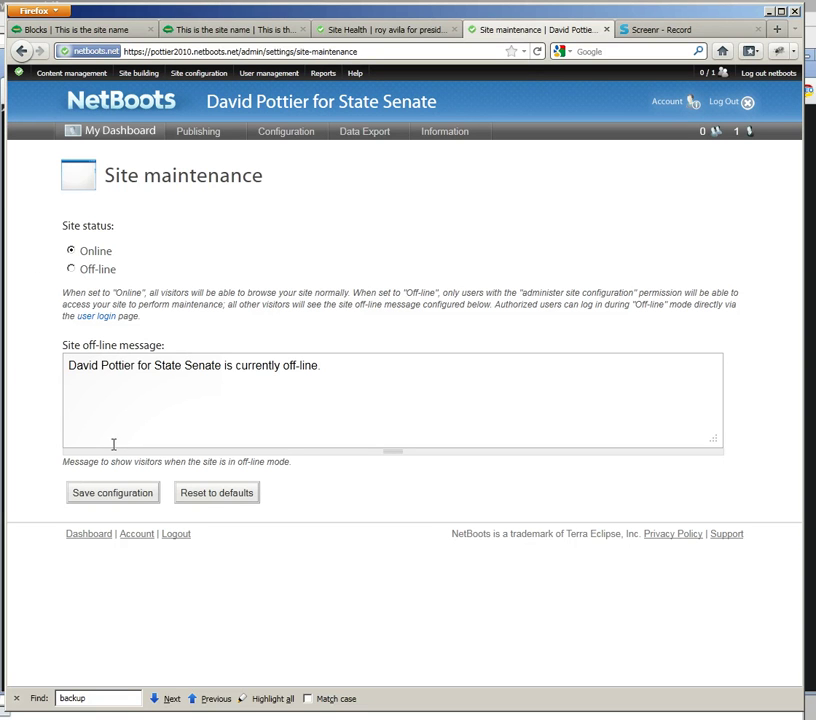
left_click(122, 497)
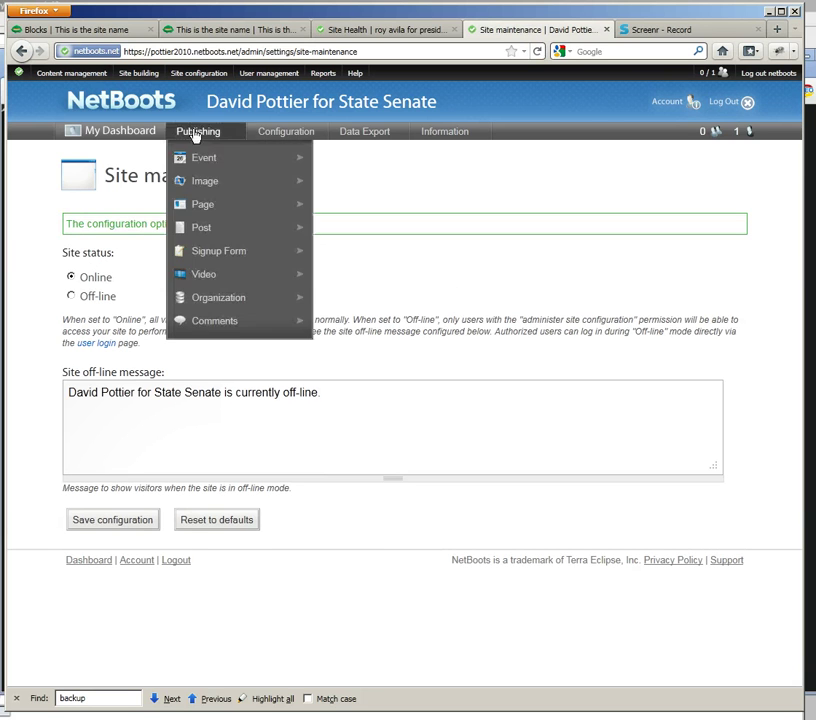
Step: Return to Content backups, enable fully-themed page output, and request the backup download
mouse_move(70, 74)
mouse_move(78, 122)
left_click(163, 124)
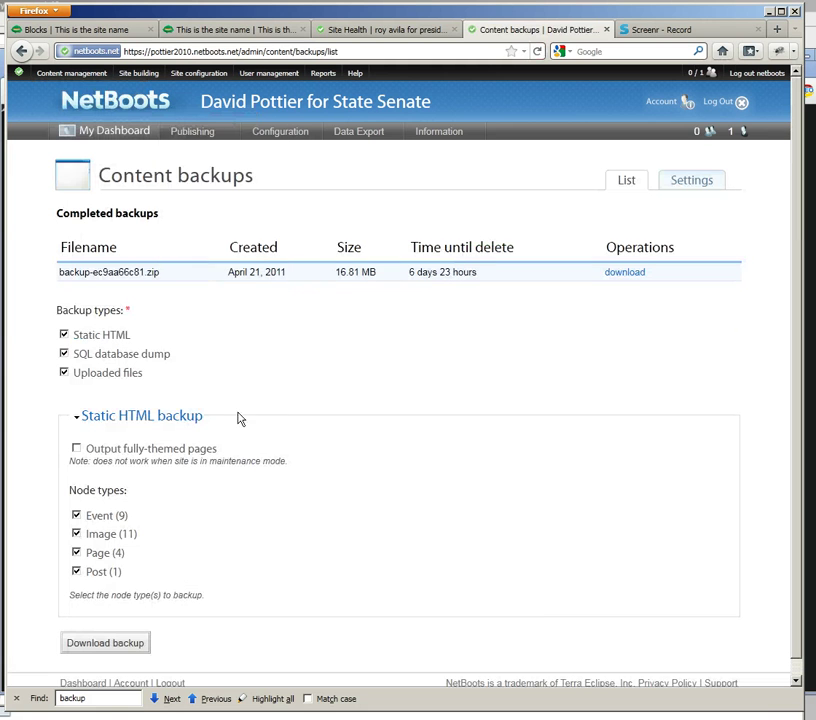
left_click(76, 448)
left_click(108, 645)
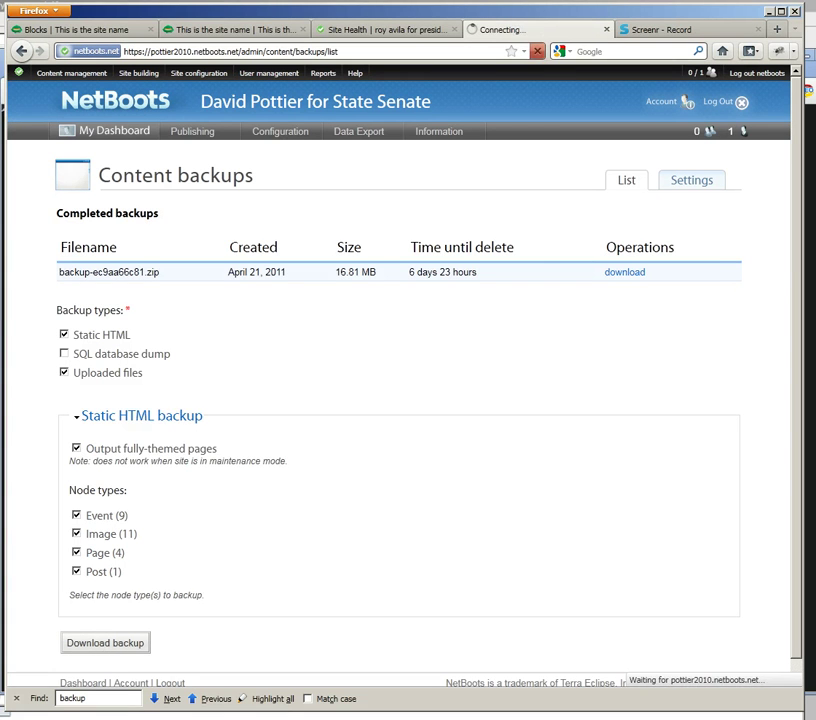
Step: Save the new backup zip over the existing davidpottier2010.zip, confirming the overwrite
left_click(346, 533)
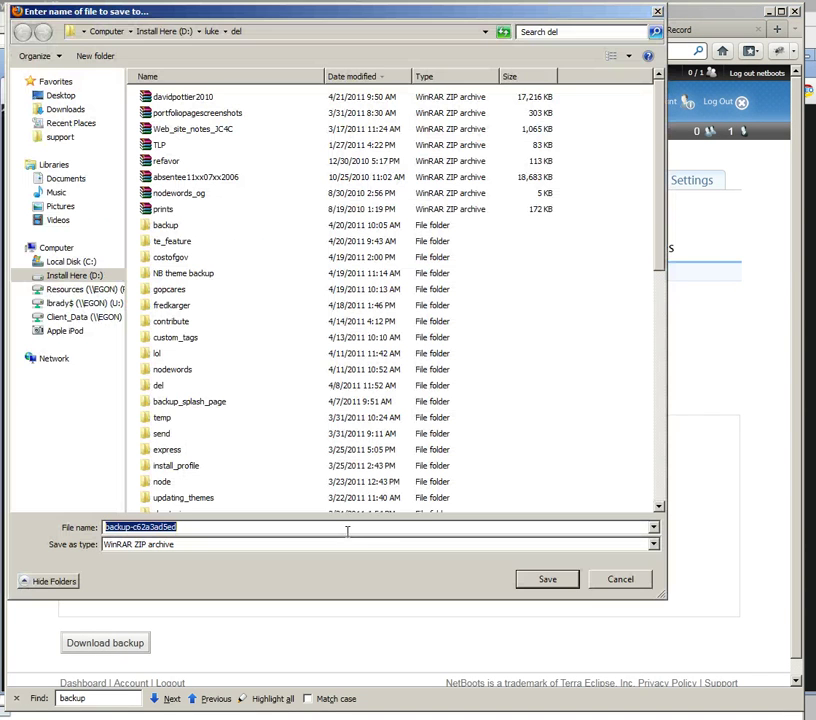
left_click(202, 97)
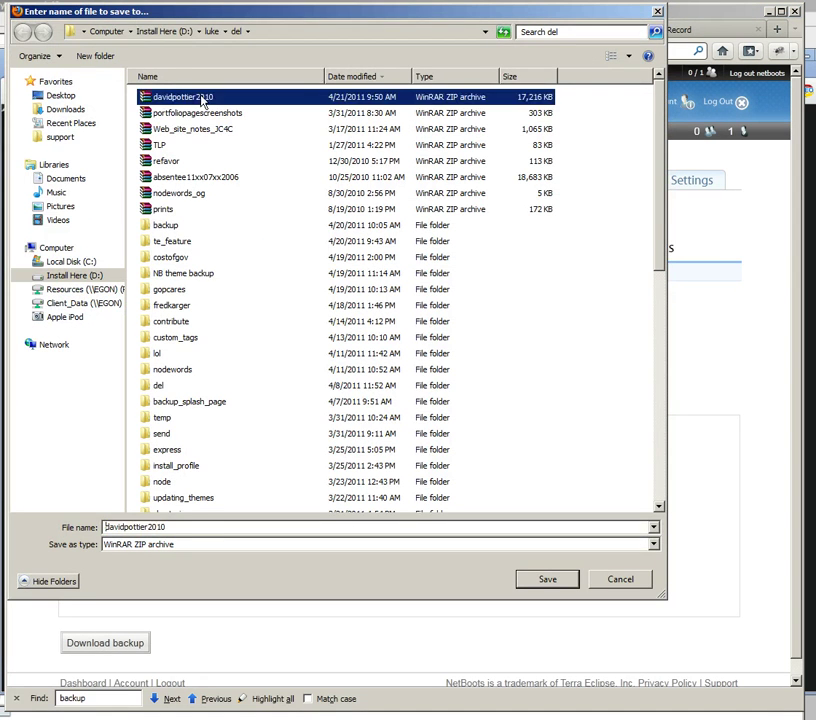
left_click(555, 580)
left_click(459, 388)
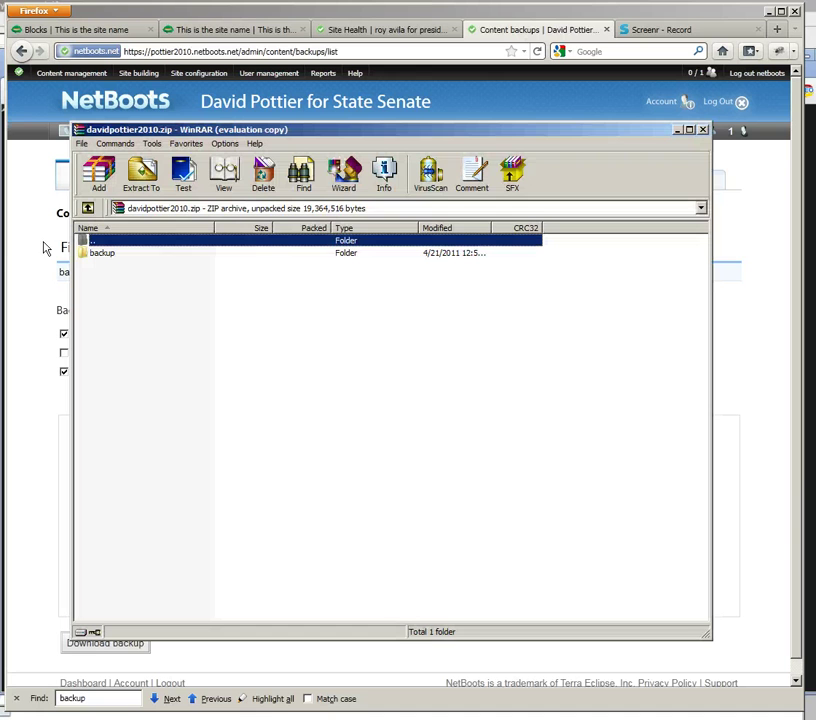
Step: Dismiss the licence reminder and open backup\html\node_1.html from the archive to check its theming
double_click(99, 256)
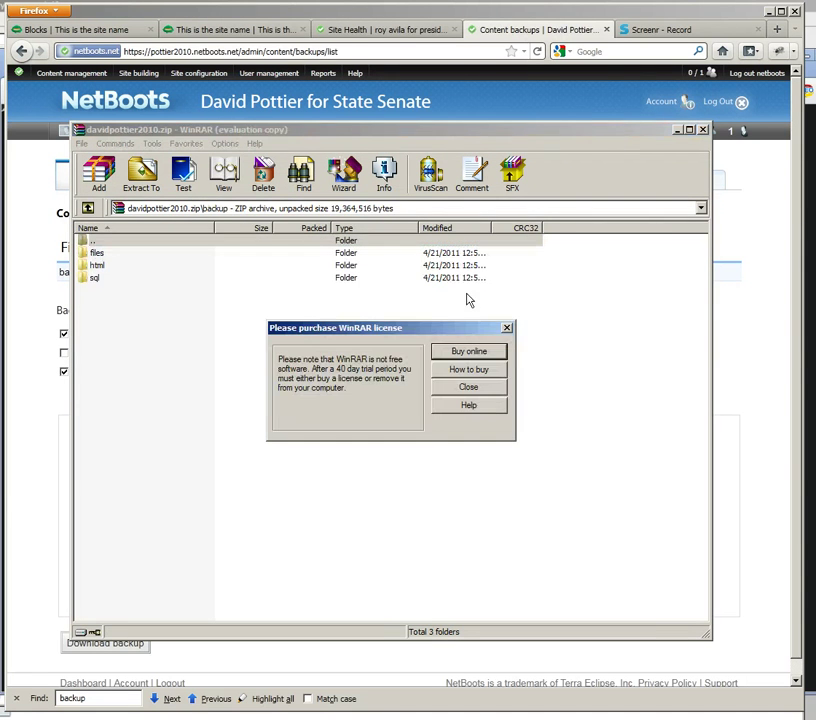
left_click(477, 388)
double_click(97, 266)
left_click(125, 303)
double_click(113, 306)
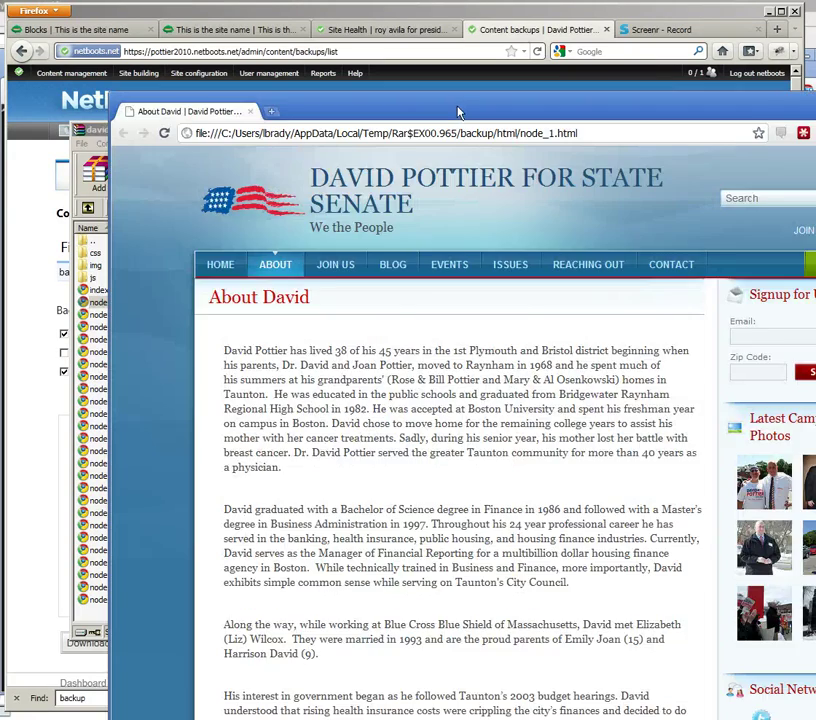
Step: Review the themed node_1.html About David page and node_22.html event page with map, closing each
left_click_drag(300, 105, 168, 67)
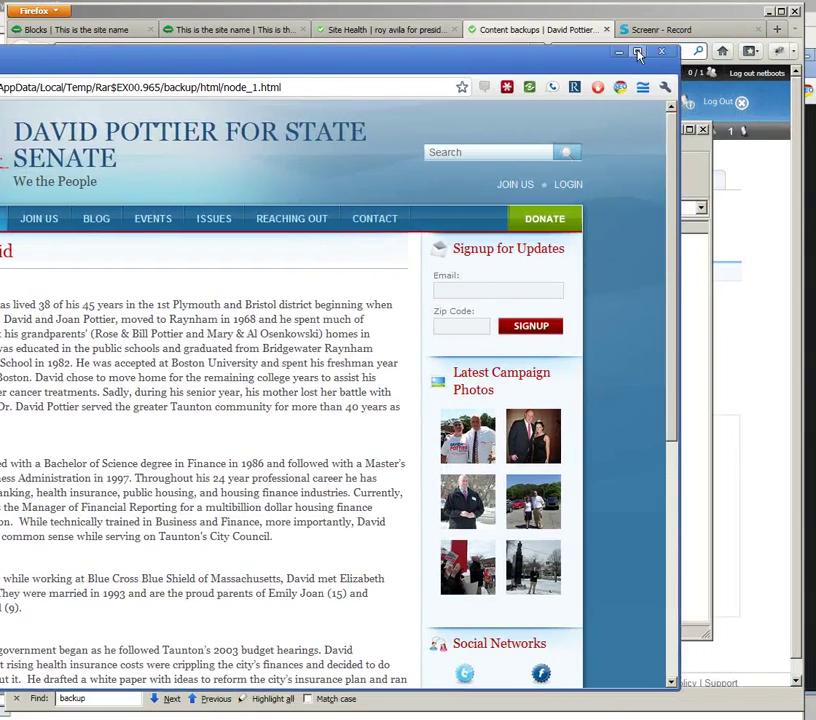
left_click(772, 63)
double_click(134, 489)
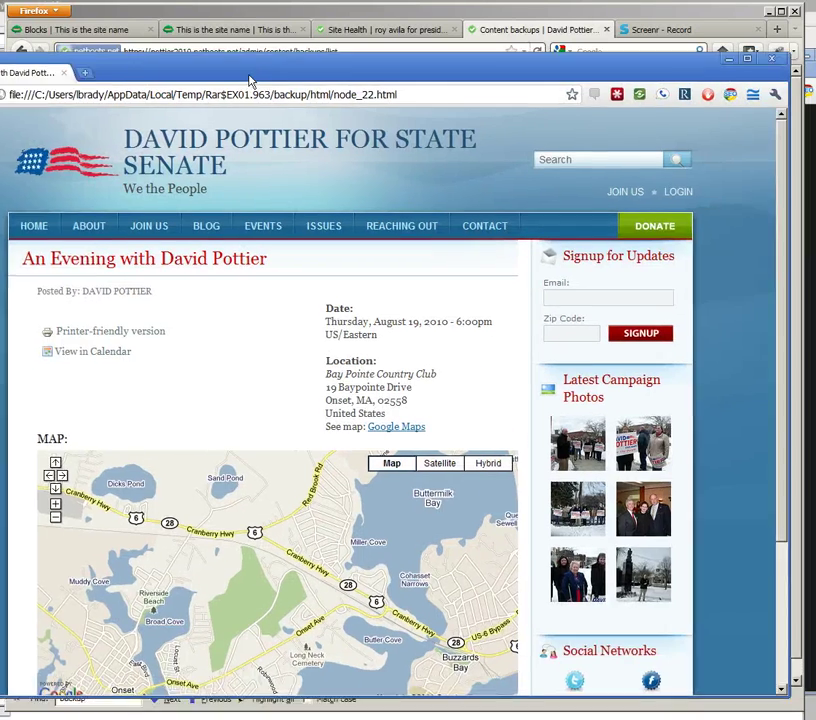
left_click_drag(250, 80, 154, 110)
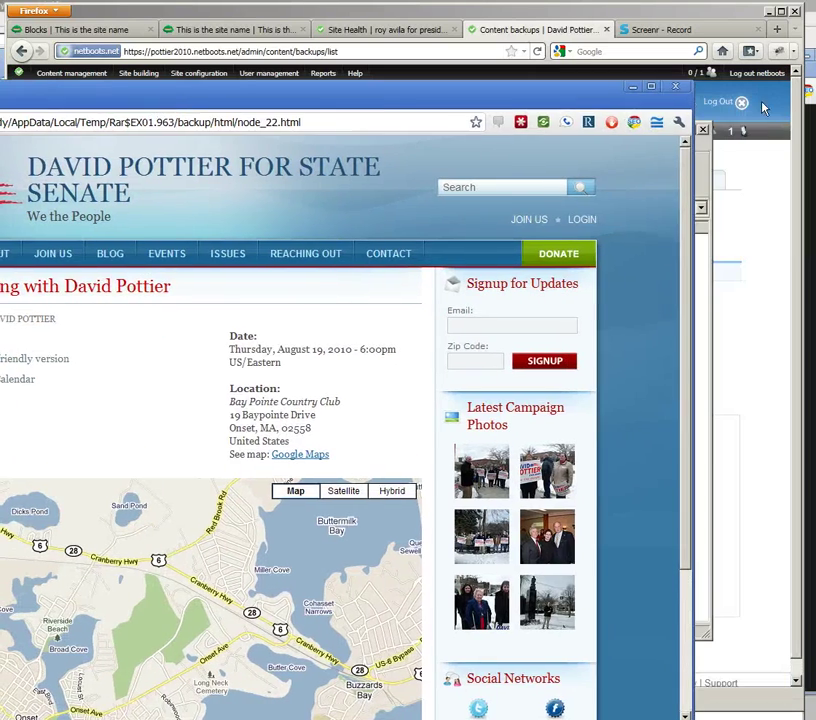
left_click(679, 86)
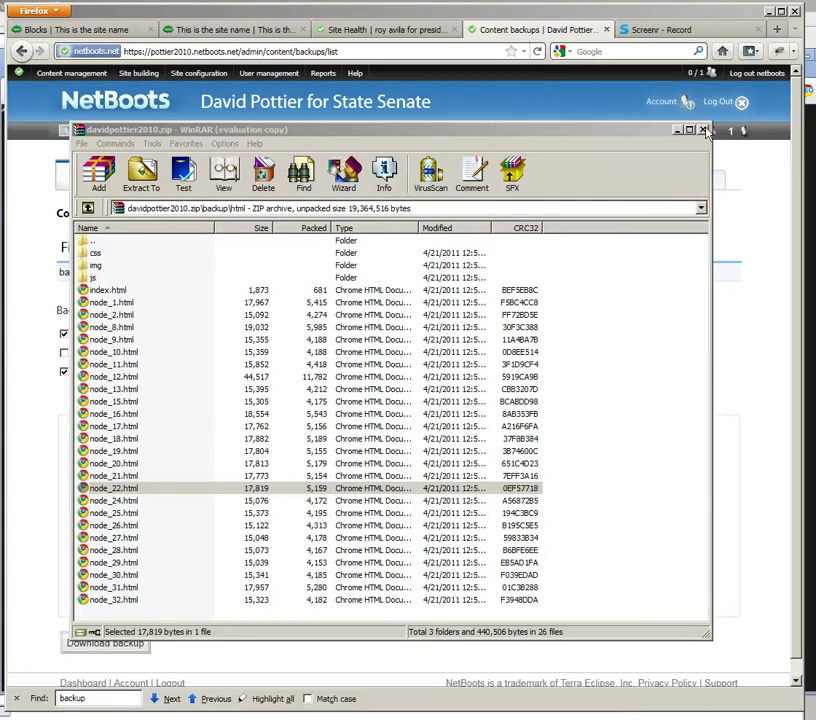
Step: Close the WinRAR archive and copy the download link address of backup-ec9aa66c81.zip
left_click(704, 131)
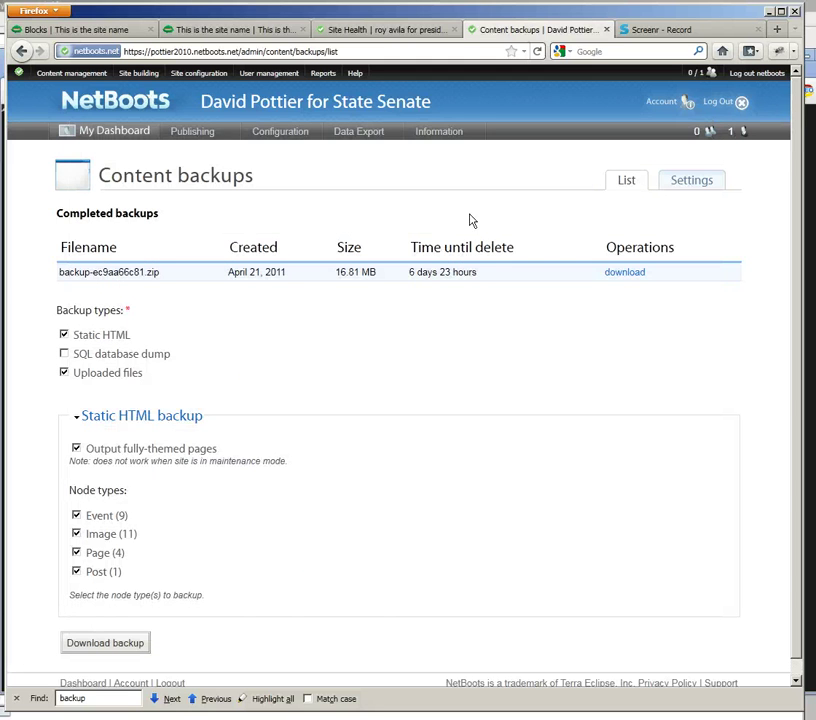
right_click(629, 282)
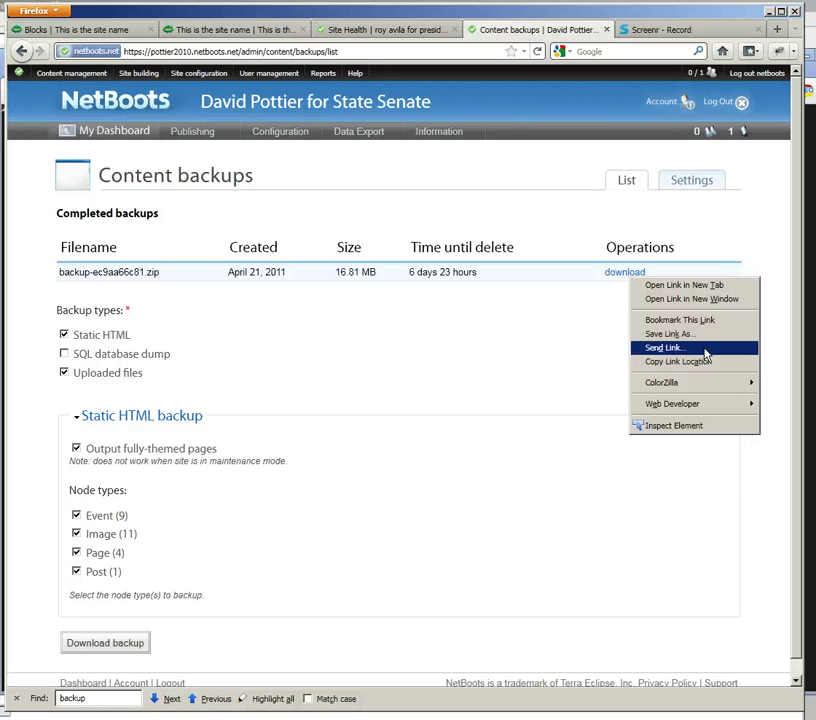
left_click(719, 367)
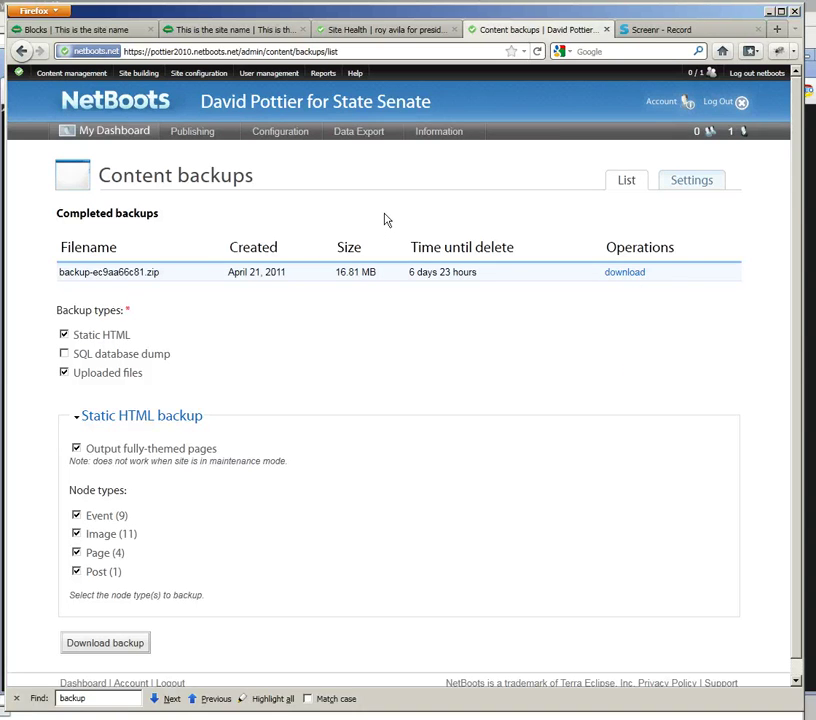